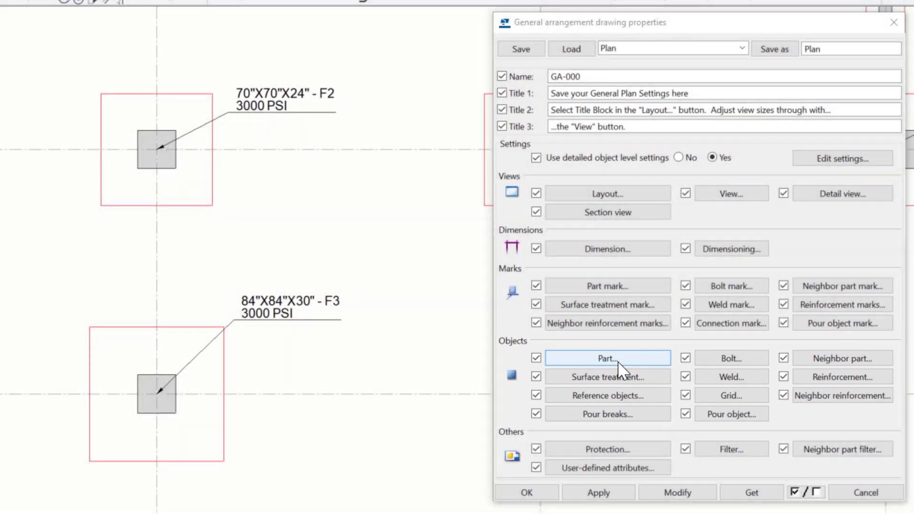
Step: Load the Red part preset so parts draw as Exact with inner contours on
{"action": "left_click", "coordinate": [618, 362]}
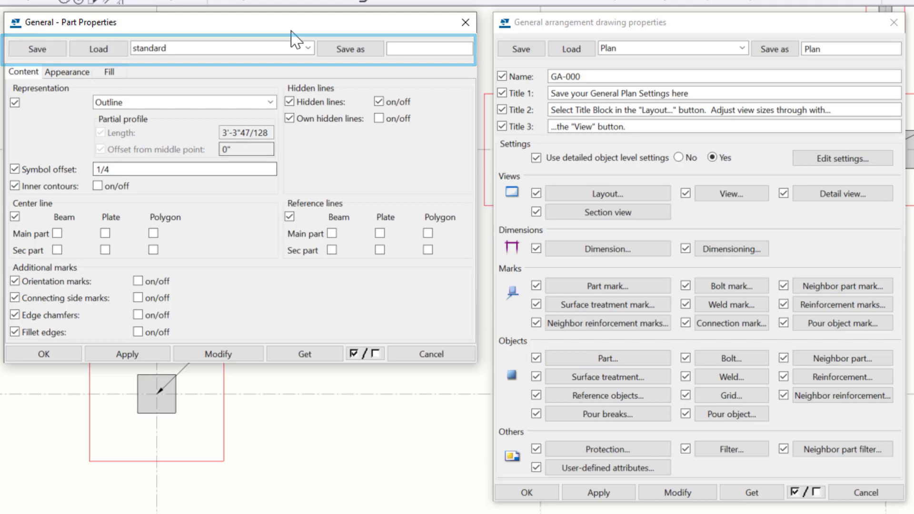
{"action": "left_click", "coordinate": [309, 48]}
{"action": "left_click_drag", "start_coordinate": [312, 77], "coordinate": [305, 272]}
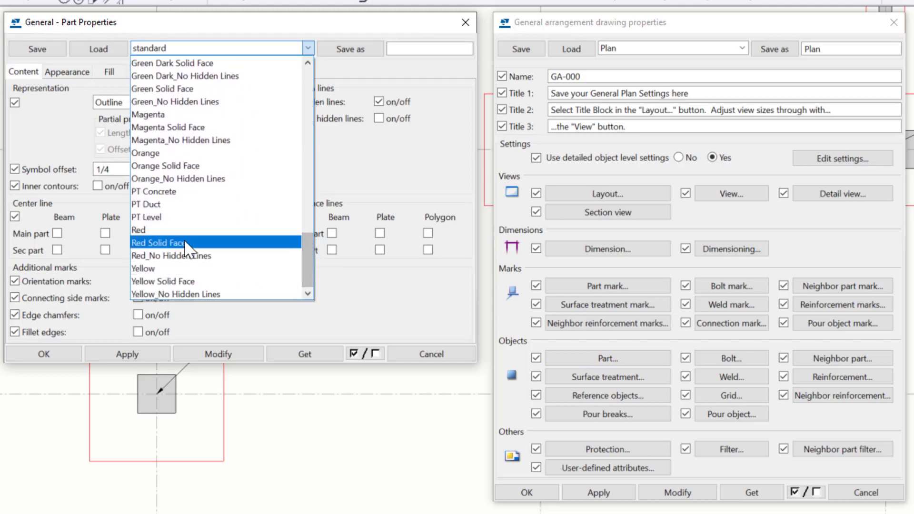
{"action": "left_click", "coordinate": [189, 230]}
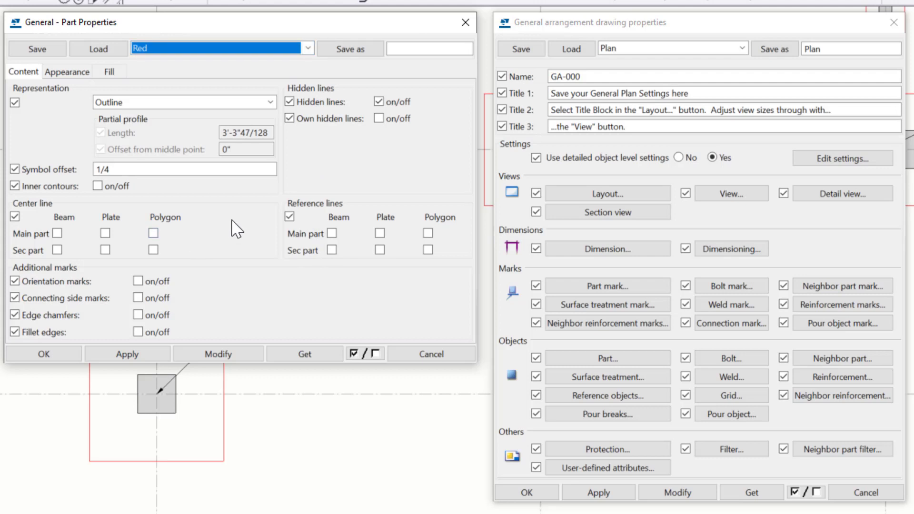
{"action": "left_click", "coordinate": [102, 49]}
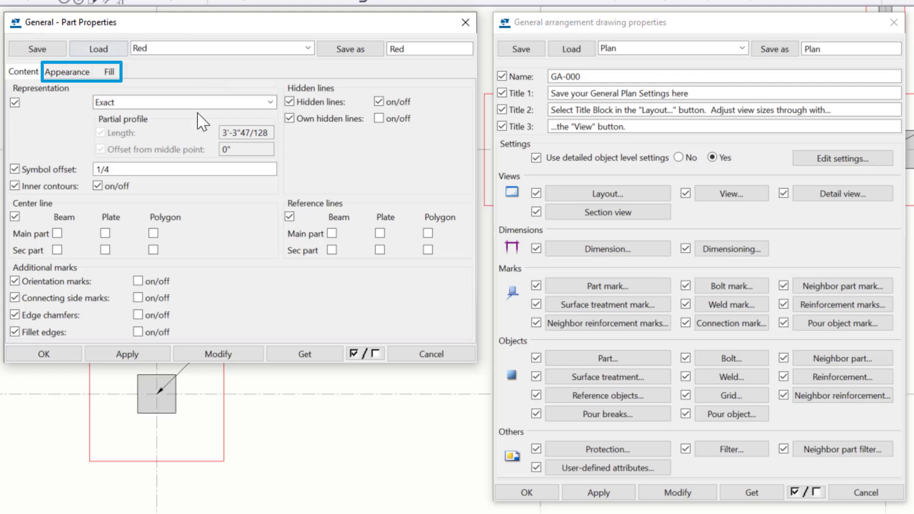
{"action": "left_click", "coordinate": [270, 103]}
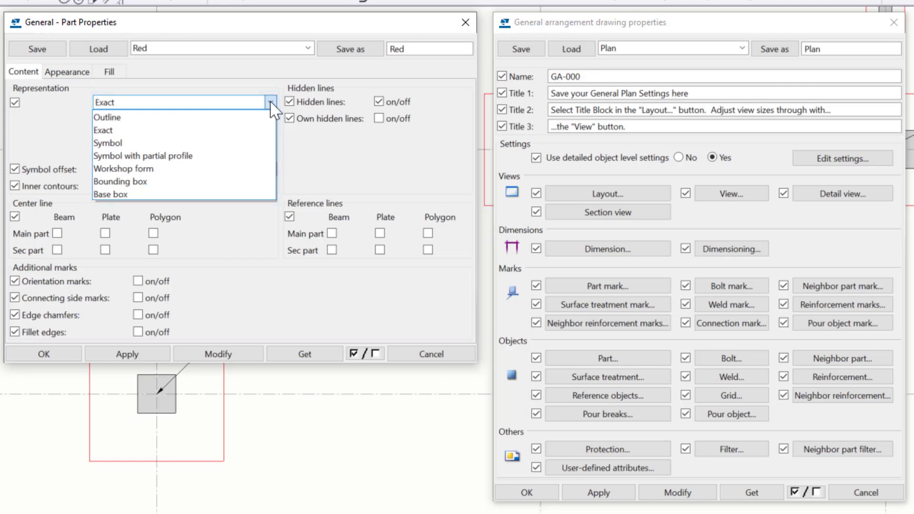
{"action": "left_click", "coordinate": [270, 103]}
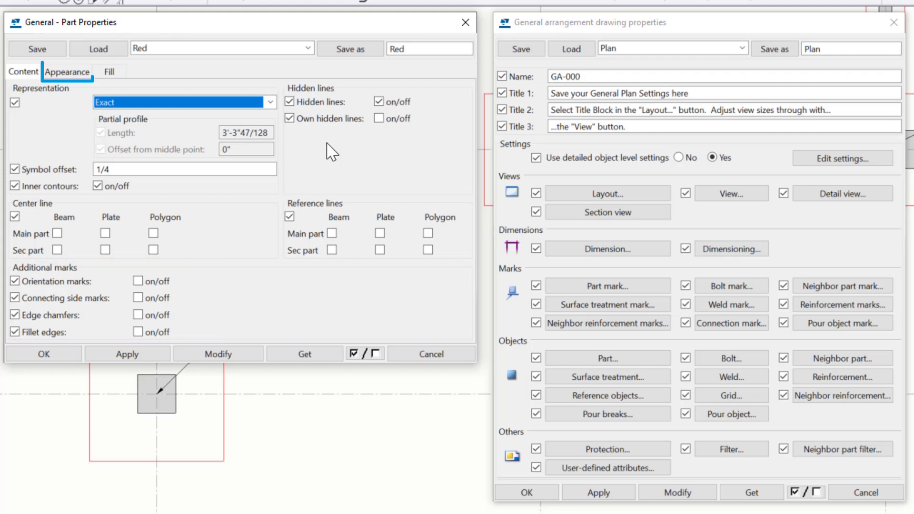
{"action": "left_click", "coordinate": [55, 72]}
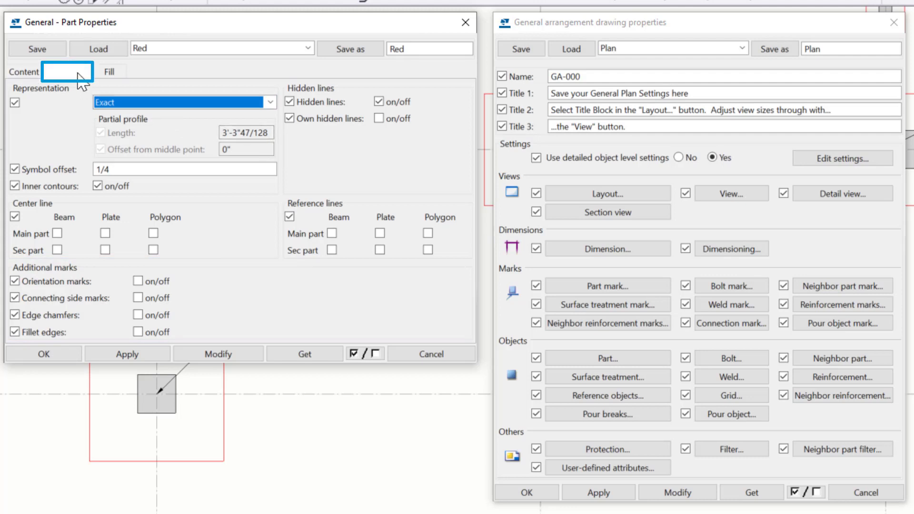
Step: Keep red as the visible line colour and solid as the visible line type
{"action": "left_click", "coordinate": [464, 103]}
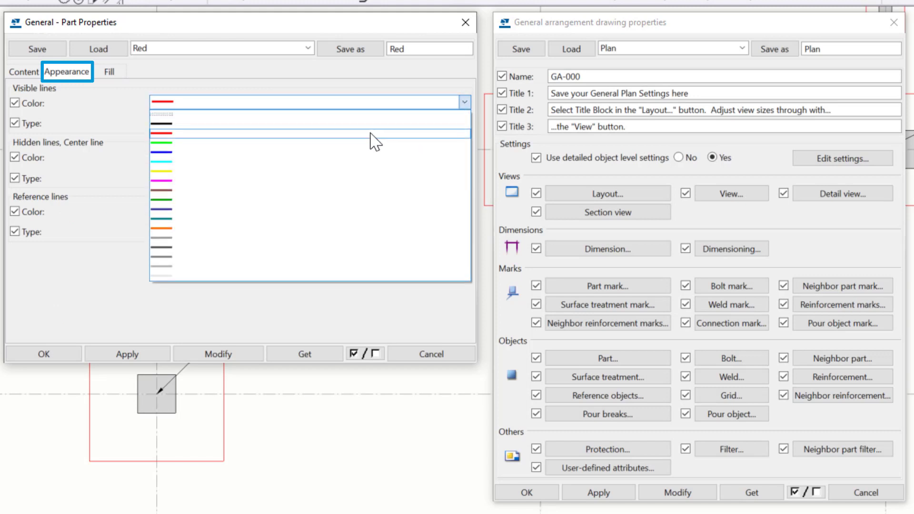
{"action": "left_click", "coordinate": [325, 84]}
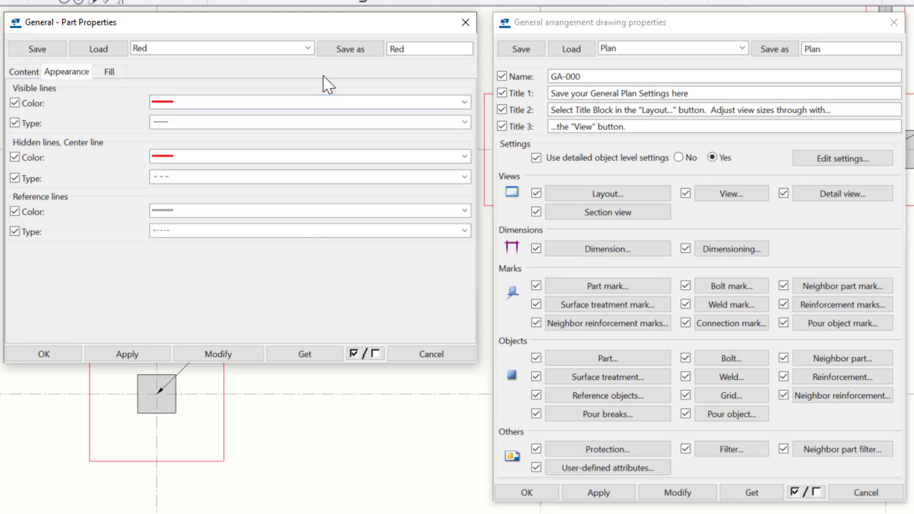
{"action": "left_click", "coordinate": [465, 123]}
{"action": "left_click_drag", "start_coordinate": [469, 174], "coordinate": [367, 106]}
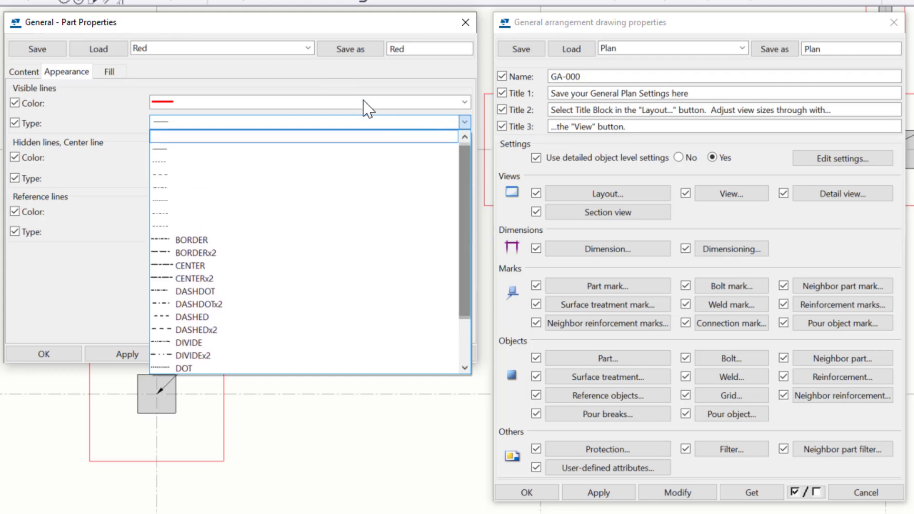
{"action": "left_click", "coordinate": [346, 98]}
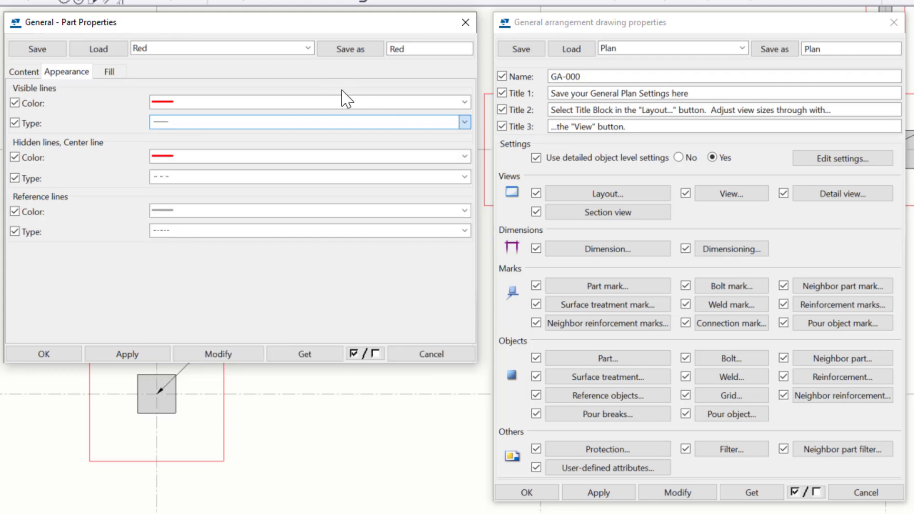
Step: Keep no fill pattern on part faces, then return to the part content settings
{"action": "left_click", "coordinate": [116, 76]}
{"action": "left_click", "coordinate": [202, 120]}
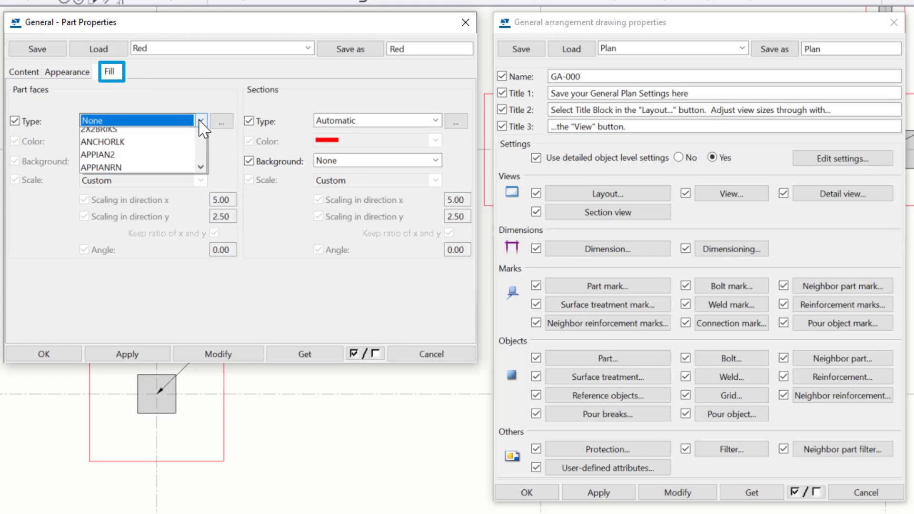
{"action": "mouse_move", "coordinate": [203, 156]}
{"action": "left_mouse_down"}
{"action": "mouse_move", "coordinate": [201, 343]}
{"action": "mouse_move", "coordinate": [212, 148]}
{"action": "left_mouse_up"}
{"action": "left_click", "coordinate": [212, 148]}
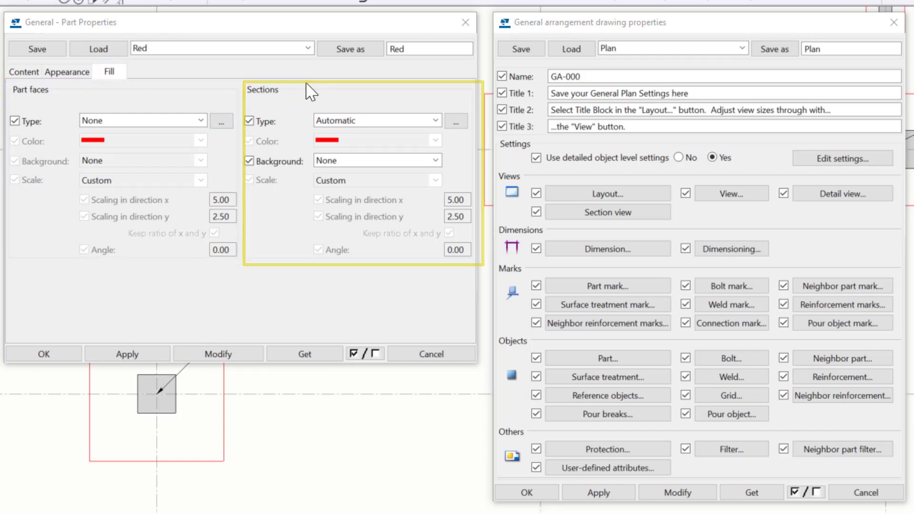
{"action": "left_click", "coordinate": [26, 74]}
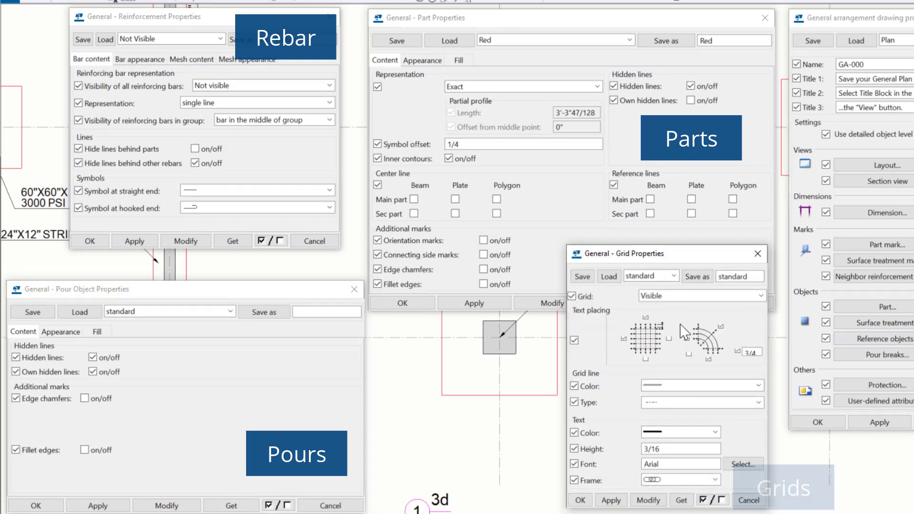
Step: Keep grids Visible and all reinforcing bars Not visible in the Plan drawing settings
{"action": "left_click", "coordinate": [762, 296]}
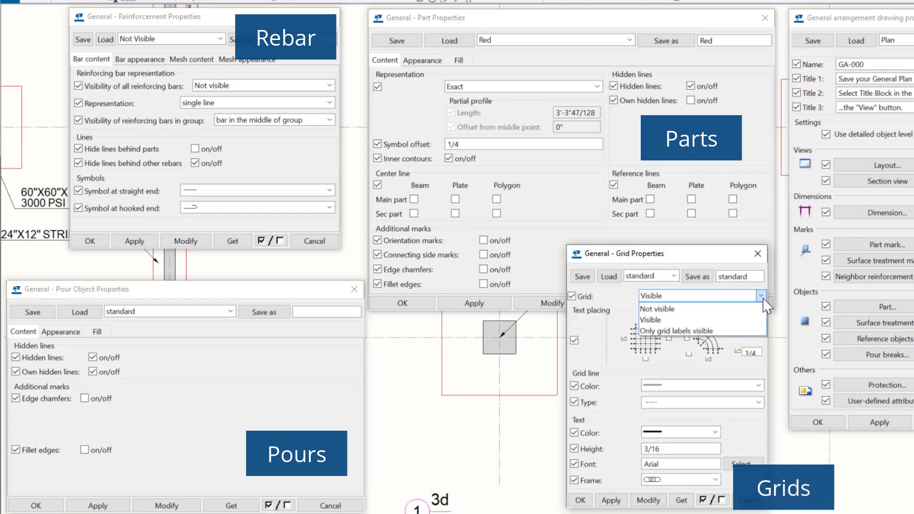
{"action": "left_click", "coordinate": [318, 86]}
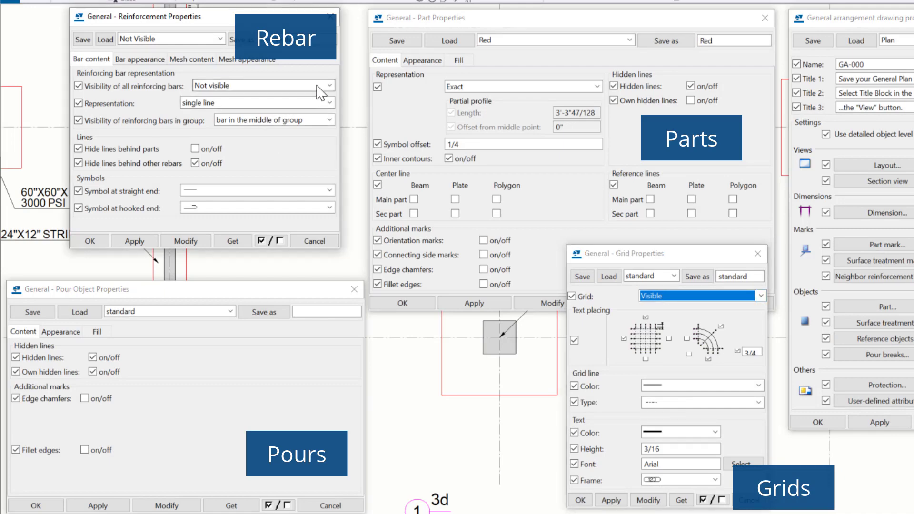
{"action": "left_click", "coordinate": [319, 108]}
{"action": "left_click", "coordinate": [328, 103]}
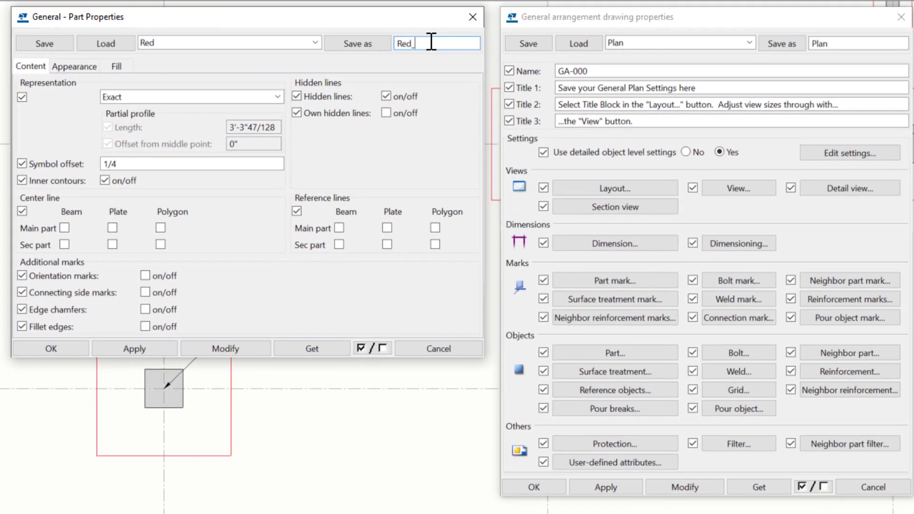
Step: Give visible part lines red colour with BORDER line type and save as the Red_alt preset
{"action": "type", "text": "alt"}
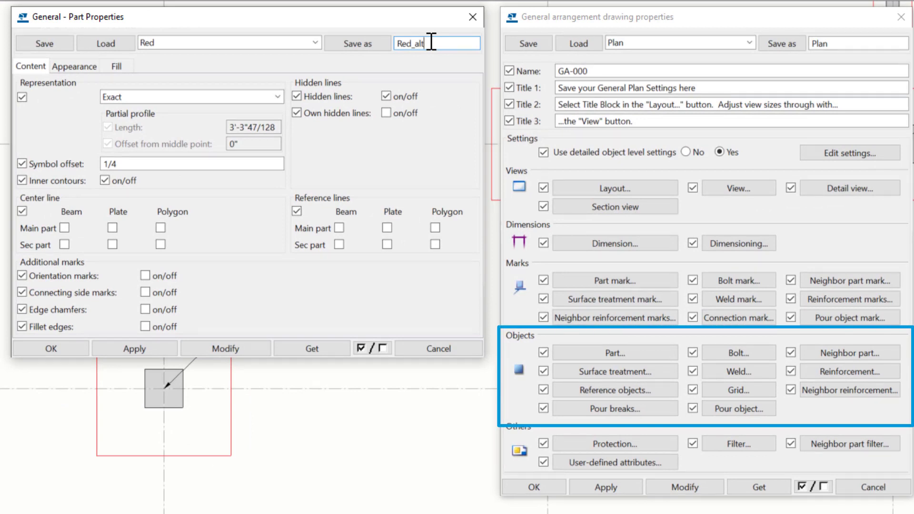
{"action": "left_click", "coordinate": [77, 66]}
{"action": "left_click", "coordinate": [278, 99]}
{"action": "left_click", "coordinate": [279, 98]}
{"action": "left_click", "coordinate": [265, 117]}
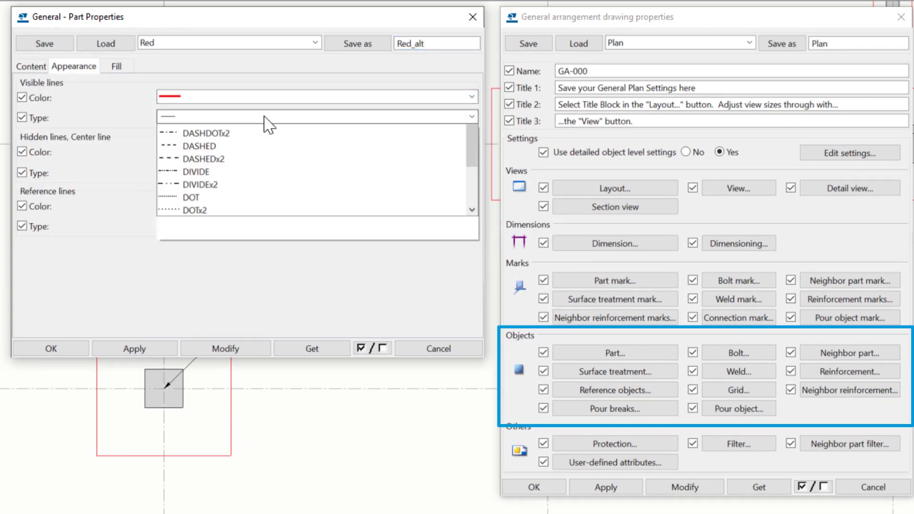
{"action": "left_click", "coordinate": [208, 222]}
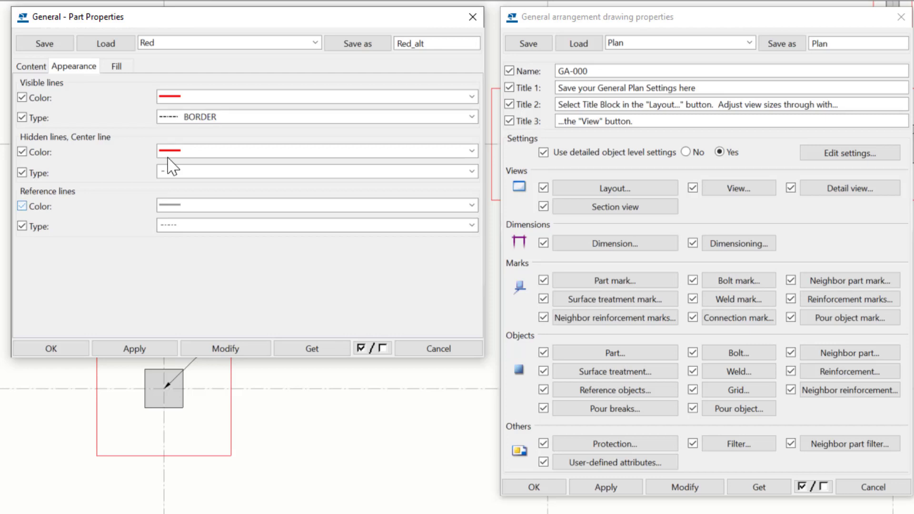
{"action": "left_click", "coordinate": [376, 45]}
Step: Fill part faces with the CONC hatch pattern on a grey background
{"action": "left_click", "coordinate": [117, 66]}
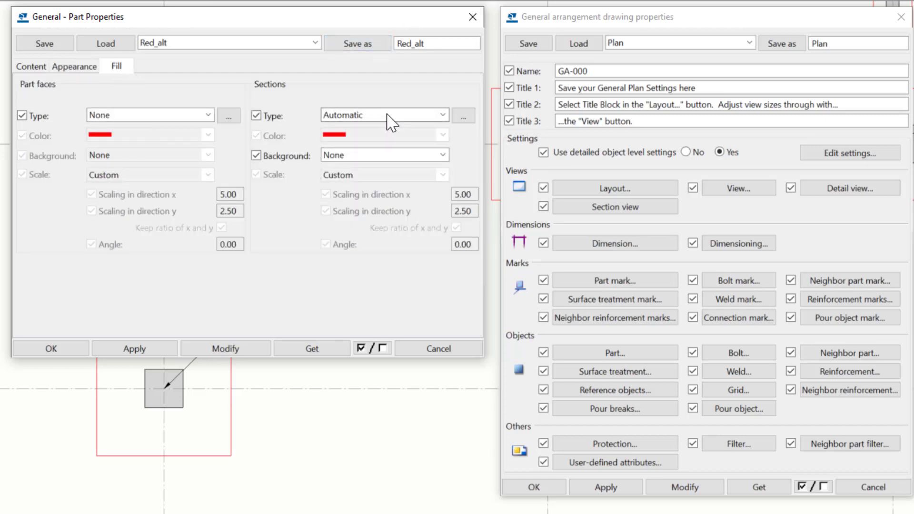
{"action": "left_click", "coordinate": [208, 115]}
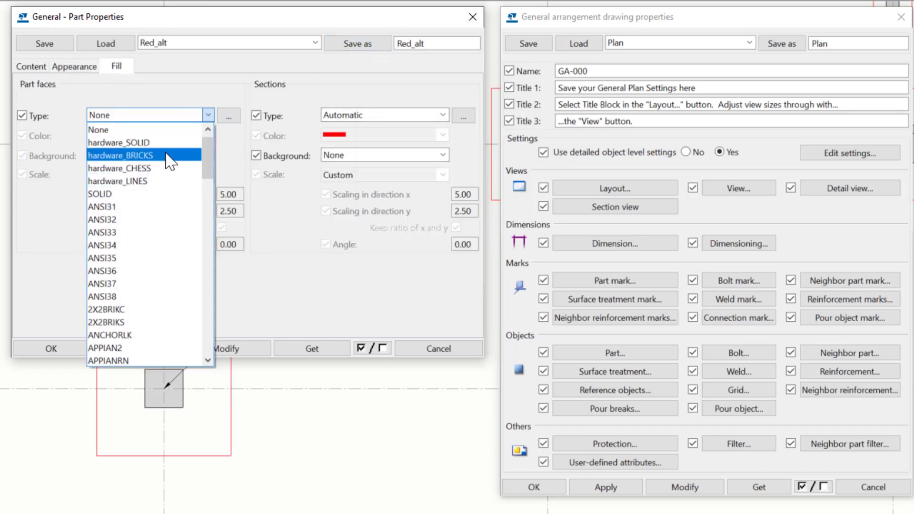
{"action": "left_click", "coordinate": [231, 116]}
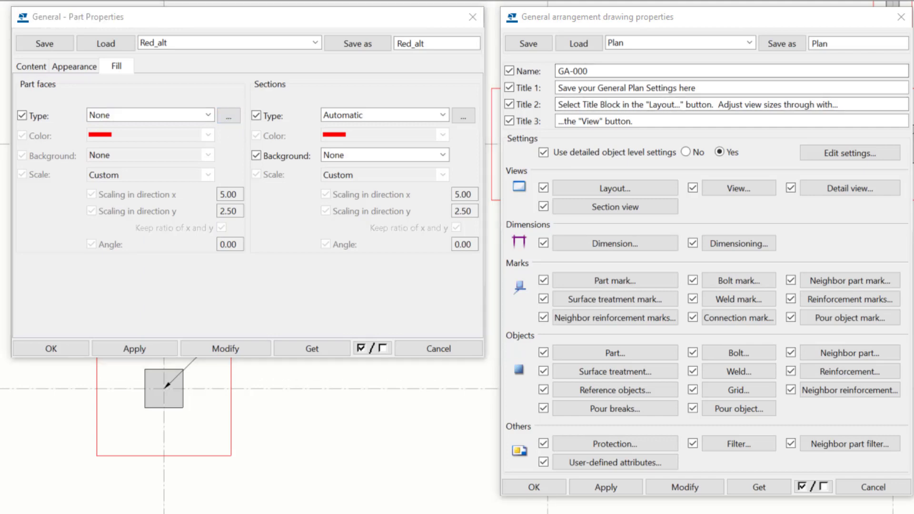
{"action": "left_click", "coordinate": [231, 116]}
{"action": "scroll", "coordinate": [190, 139], "scroll_direction": "down", "scroll_amount": 5}
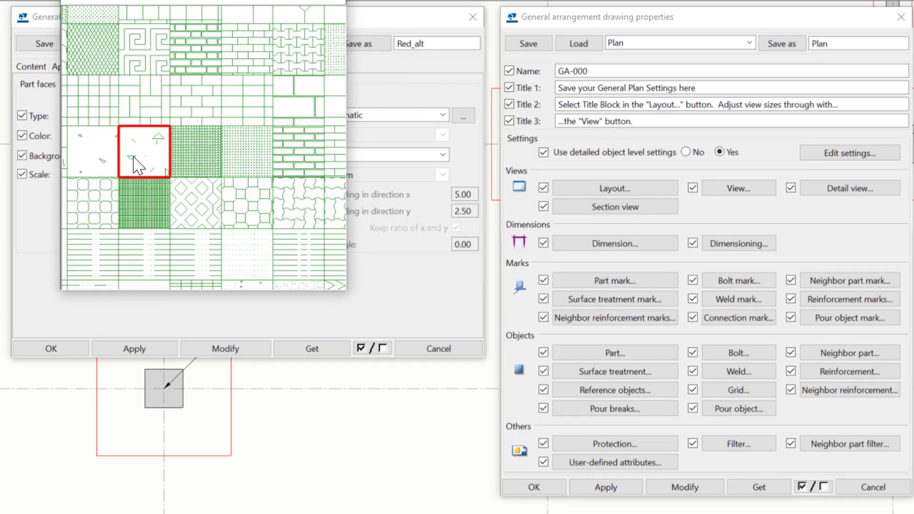
{"action": "left_click", "coordinate": [115, 167]}
{"action": "left_click", "coordinate": [208, 154]}
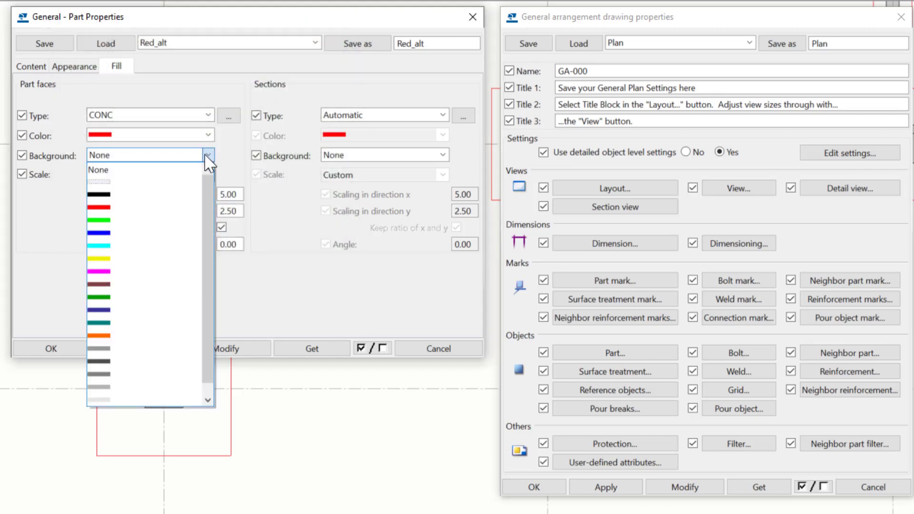
{"action": "left_click", "coordinate": [106, 351]}
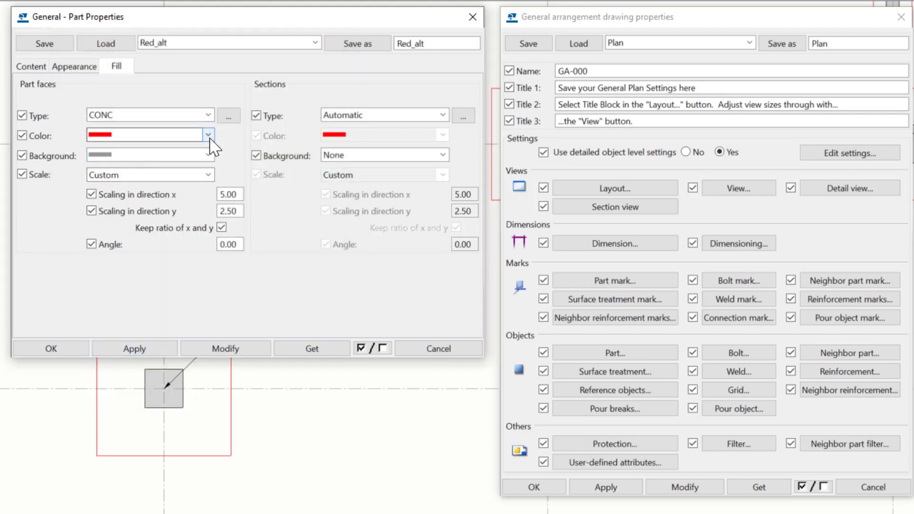
Step: Set the hatch x-direction scaling to 1 (y 0.50) and close Part Properties
{"action": "double_click", "coordinate": [228, 195]}
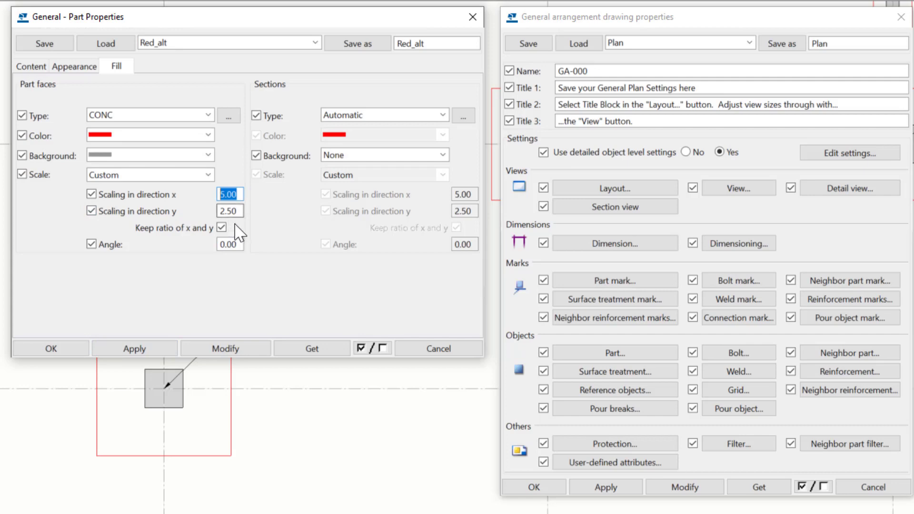
{"action": "type", "text": "1"}
{"action": "left_click", "coordinate": [228, 245]}
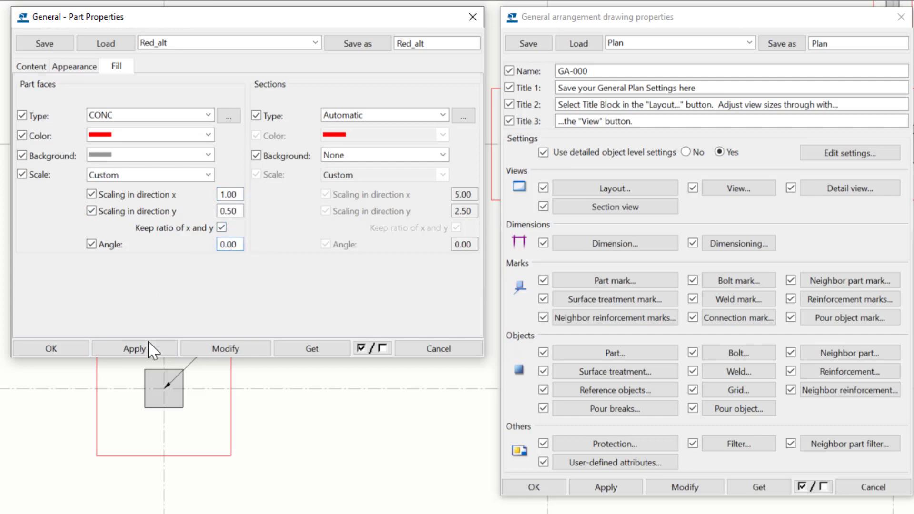
{"action": "left_click", "coordinate": [469, 19]}
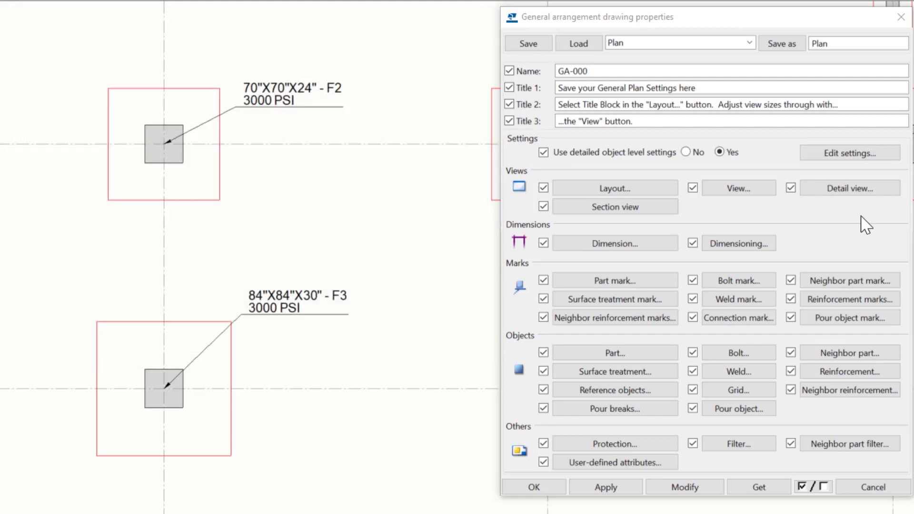
{"action": "left_click", "coordinate": [860, 153]}
Step: Assign the Red_alt settings to the Cip_Pad_Footing part row and apply with Modify
{"action": "left_click", "coordinate": [474, 102]}
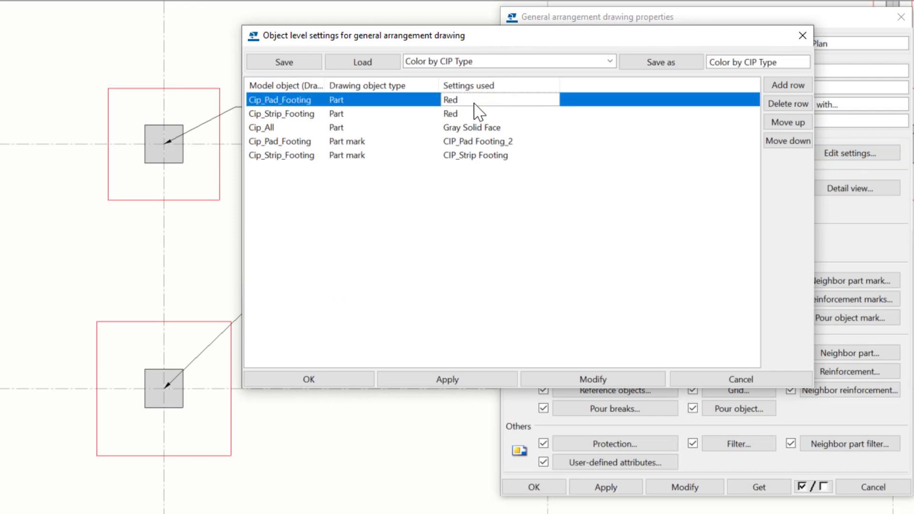
{"action": "left_click", "coordinate": [554, 98]}
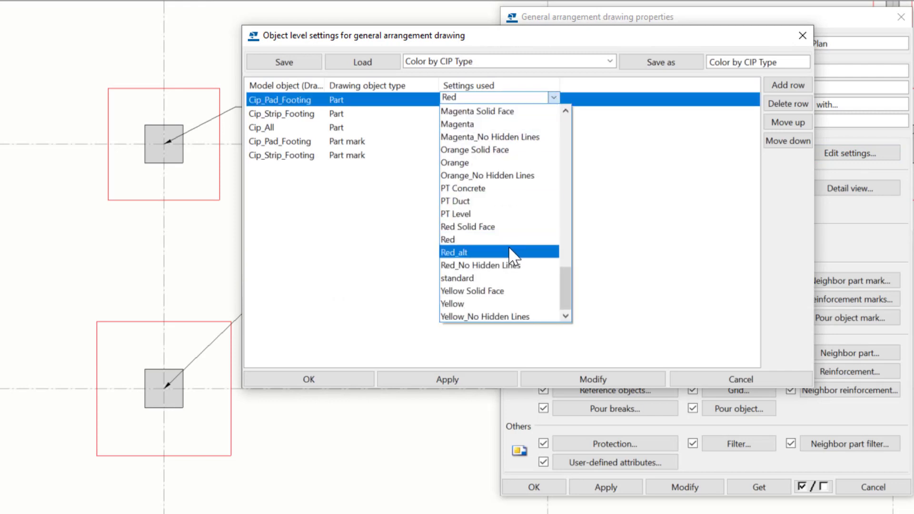
{"action": "left_click", "coordinate": [494, 255]}
{"action": "left_click", "coordinate": [529, 380]}
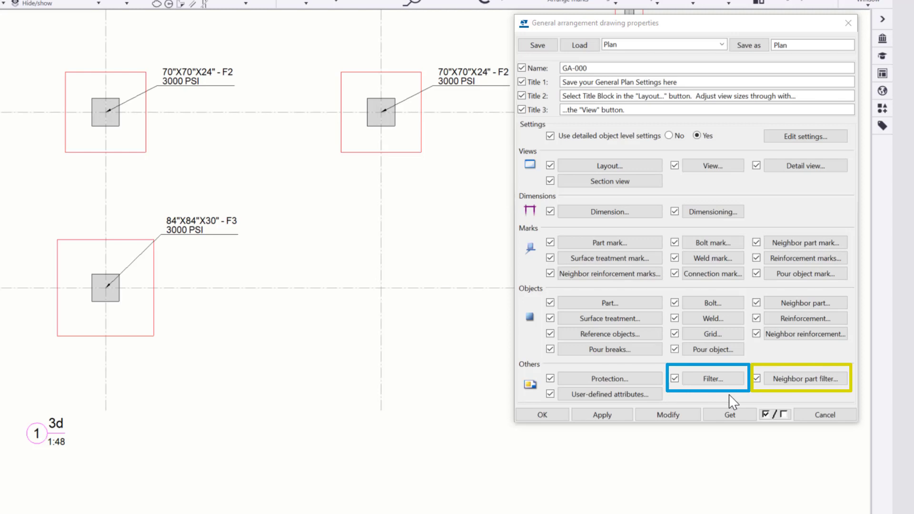
{"action": "left_click", "coordinate": [727, 384]}
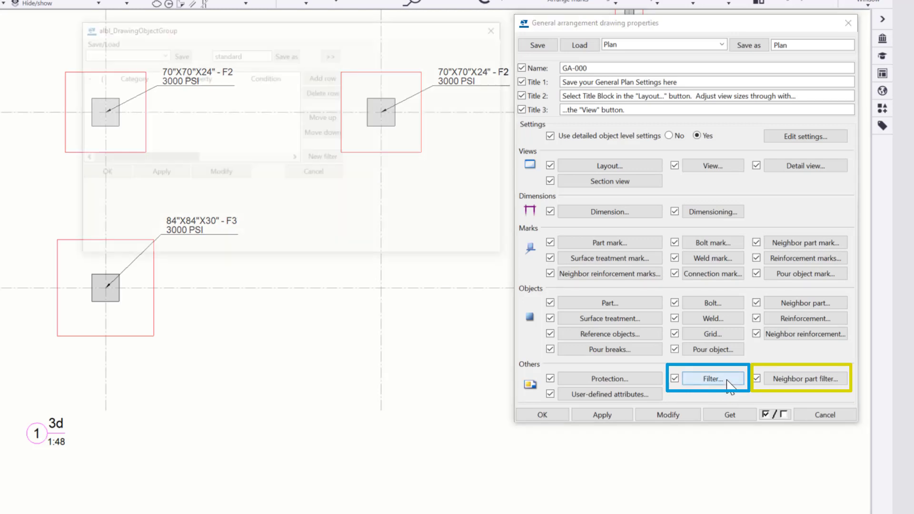
{"action": "left_click", "coordinate": [815, 380]}
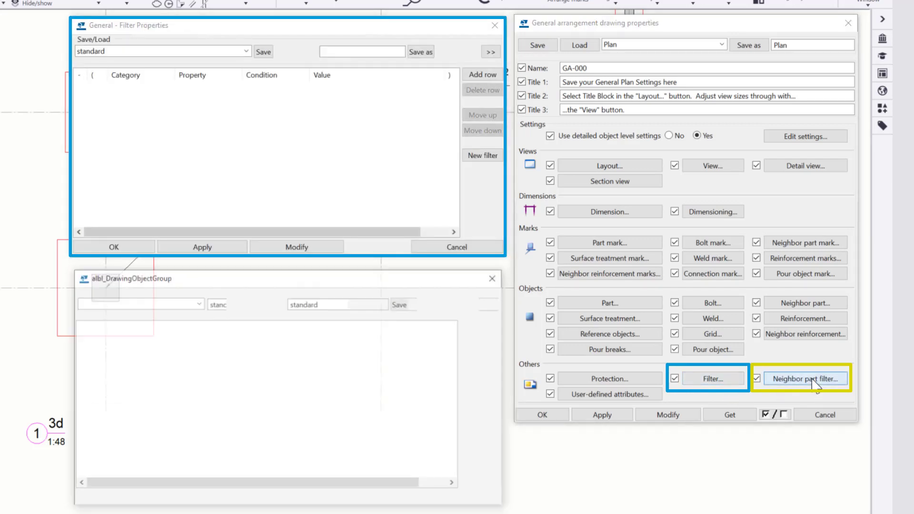
{"action": "left_click", "coordinate": [491, 52]}
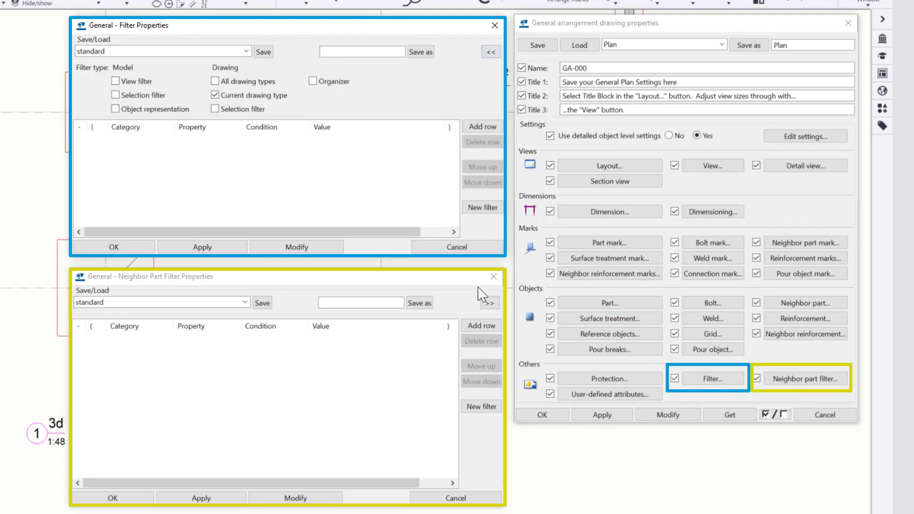
{"action": "left_click", "coordinate": [494, 303]}
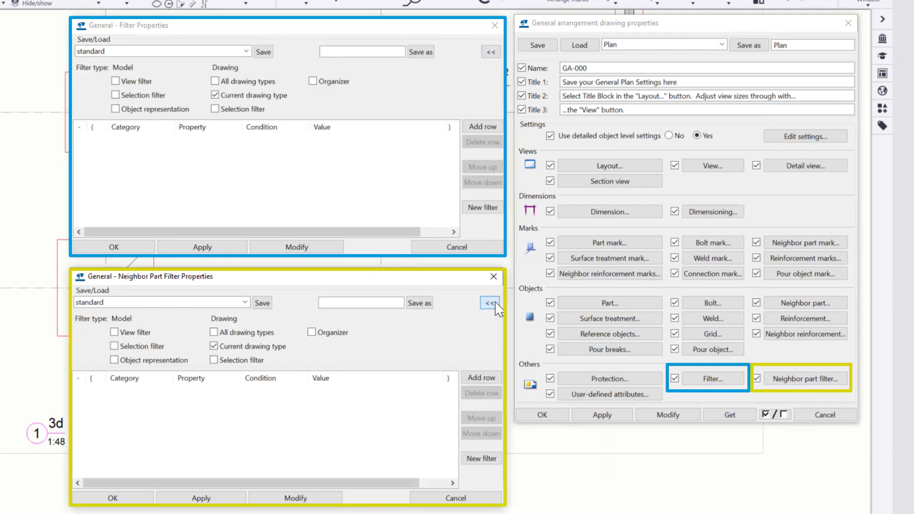
{"action": "left_click", "coordinate": [482, 126]}
{"action": "left_click", "coordinate": [326, 140]}
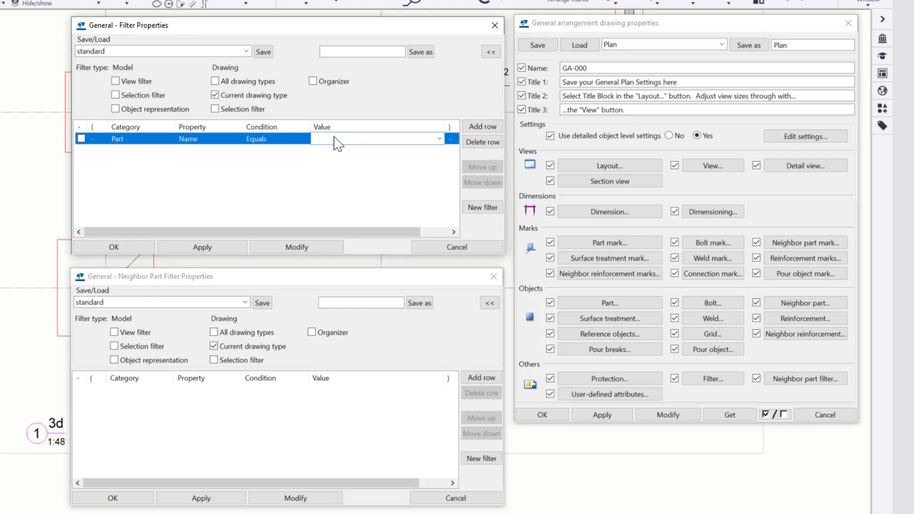
{"action": "type", "text": "F1"}
{"action": "key", "text": "Return"}
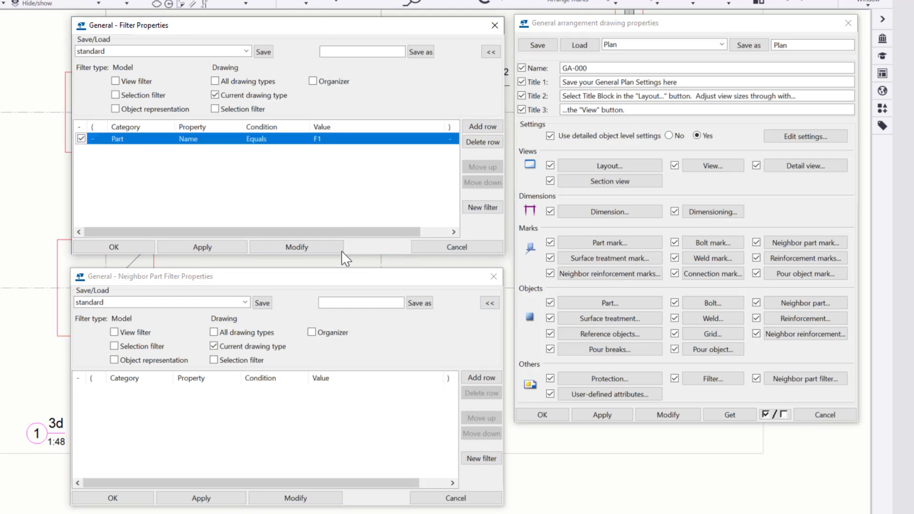
{"action": "left_click", "coordinate": [495, 26]}
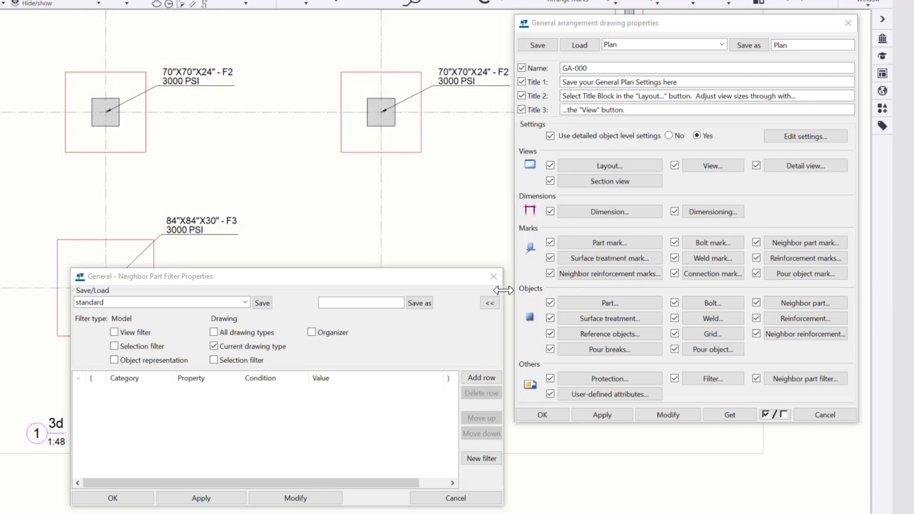
{"action": "left_click", "coordinate": [495, 276]}
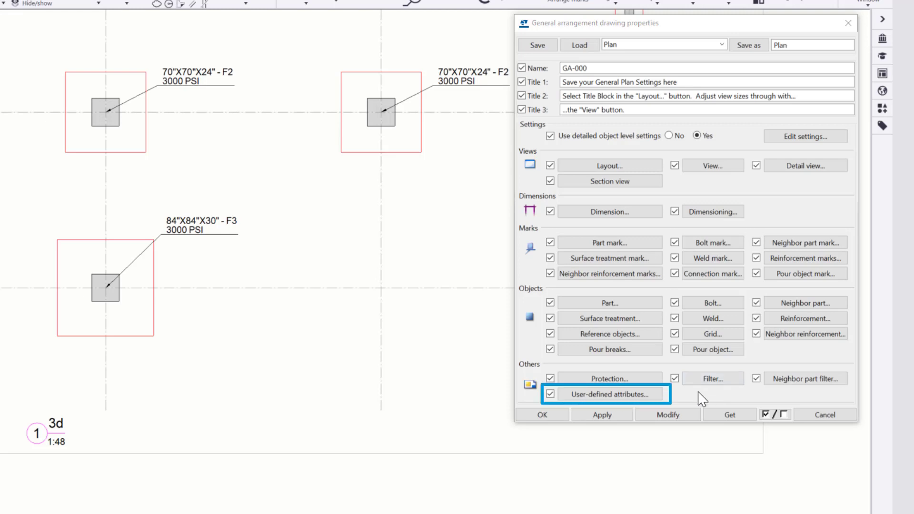
Step: Set the Workflow checked date to June 11 and enter the checker's initials
{"action": "left_click", "coordinate": [627, 400]}
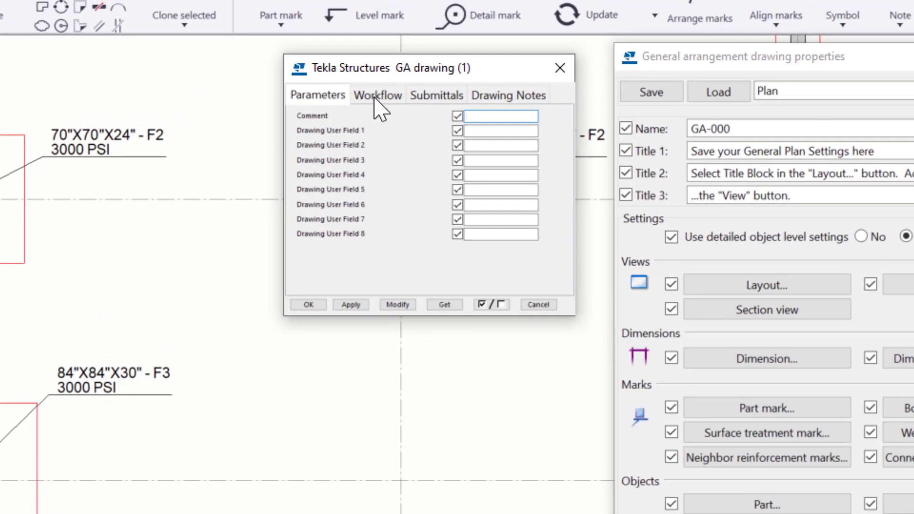
{"action": "left_click", "coordinate": [378, 95]}
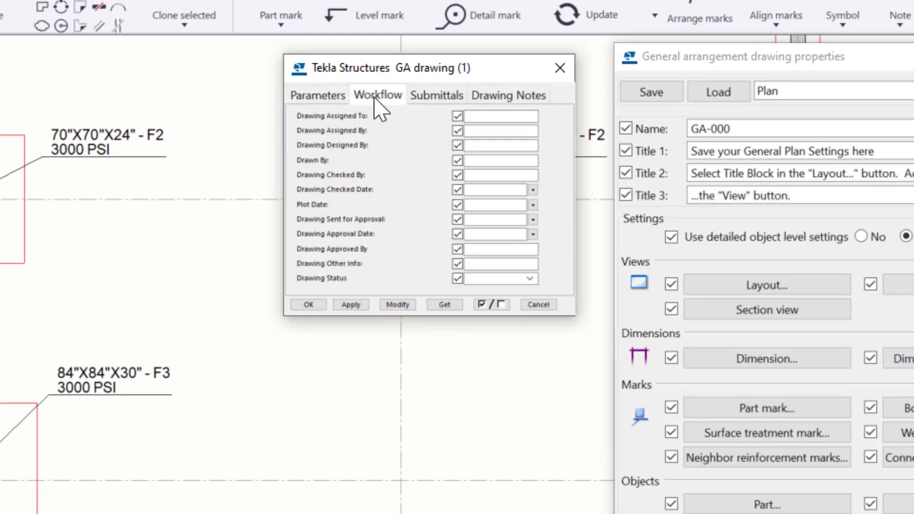
{"action": "left_click", "coordinate": [533, 190]}
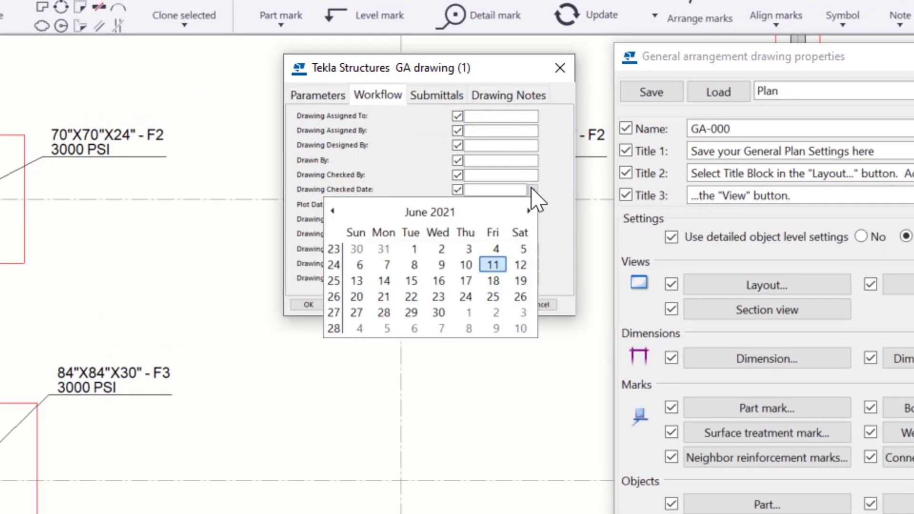
{"action": "left_click", "coordinate": [493, 265]}
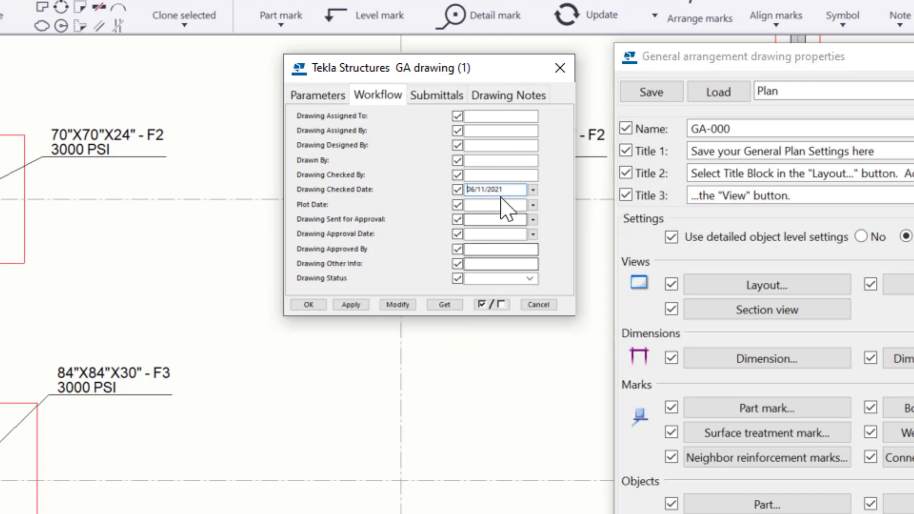
{"action": "left_click", "coordinate": [490, 175]}
{"action": "type", "text": "R"}
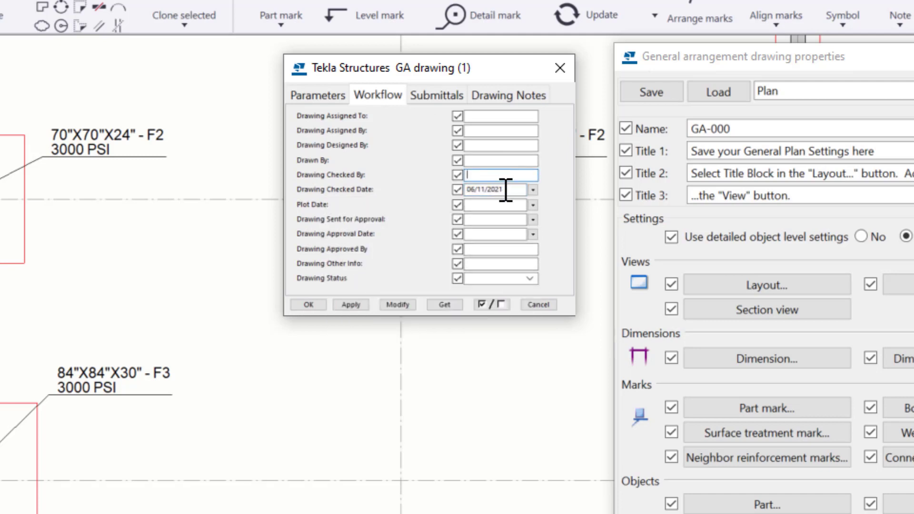
{"action": "left_click", "coordinate": [504, 190]}
{"action": "type", "text": "ABC"}
Step: Give Submittal 1 issue date June 9, issued-for-approval date June 11, and status Approved
{"action": "left_click", "coordinate": [449, 99]}
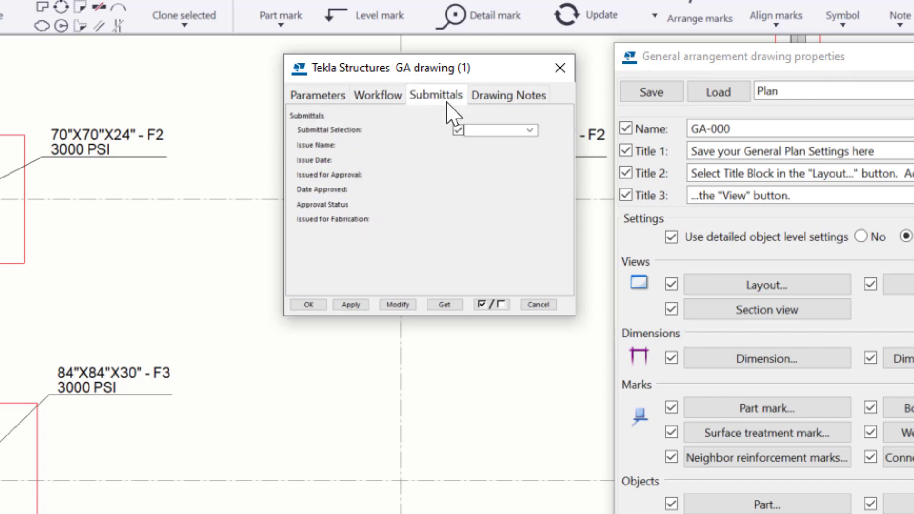
{"action": "left_click", "coordinate": [531, 132]}
{"action": "left_click", "coordinate": [508, 153]}
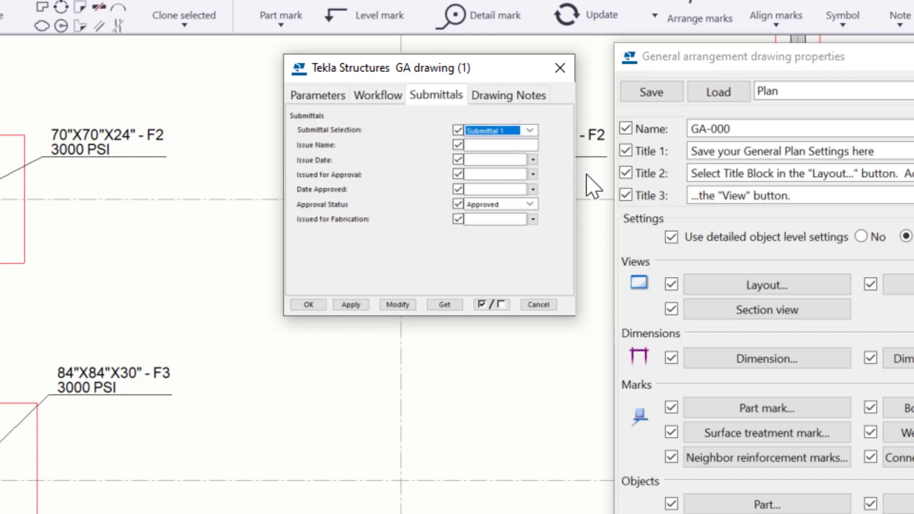
{"action": "left_click", "coordinate": [533, 160]}
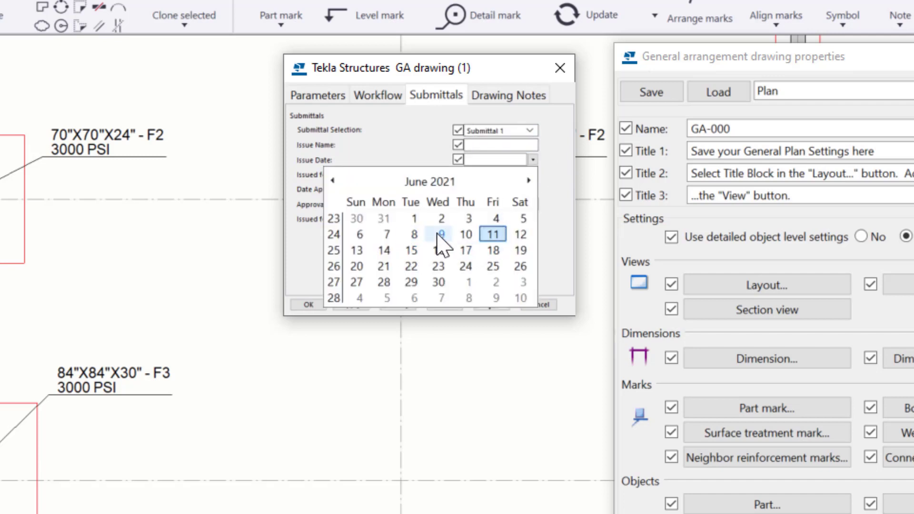
{"action": "left_click", "coordinate": [438, 233]}
{"action": "left_click", "coordinate": [533, 175]}
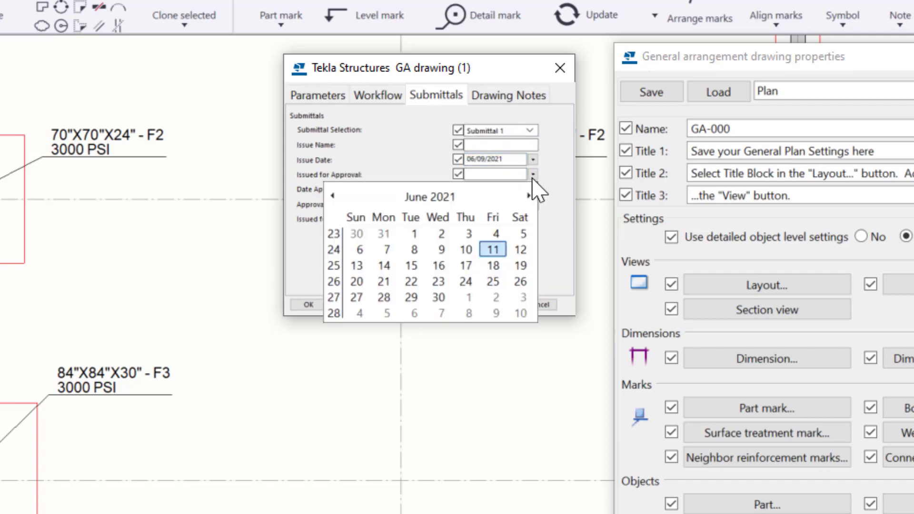
{"action": "left_click", "coordinate": [493, 250]}
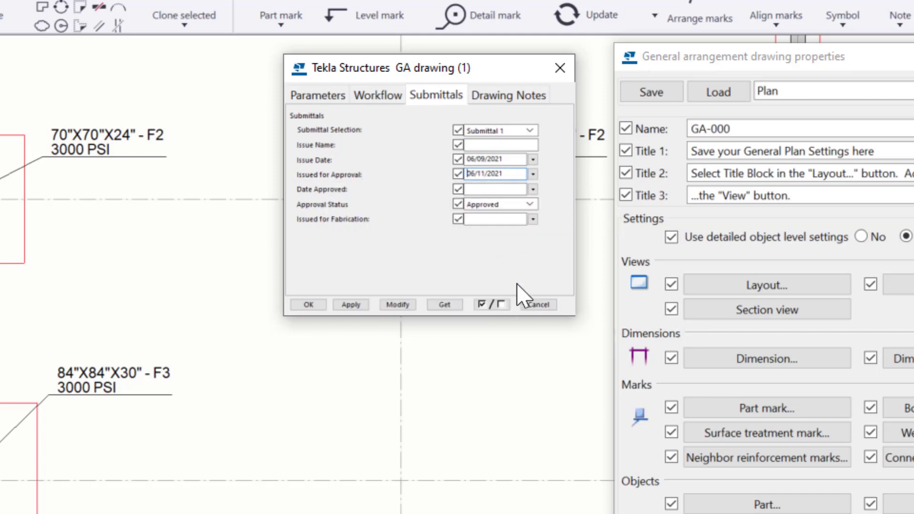
{"action": "left_click", "coordinate": [531, 205]}
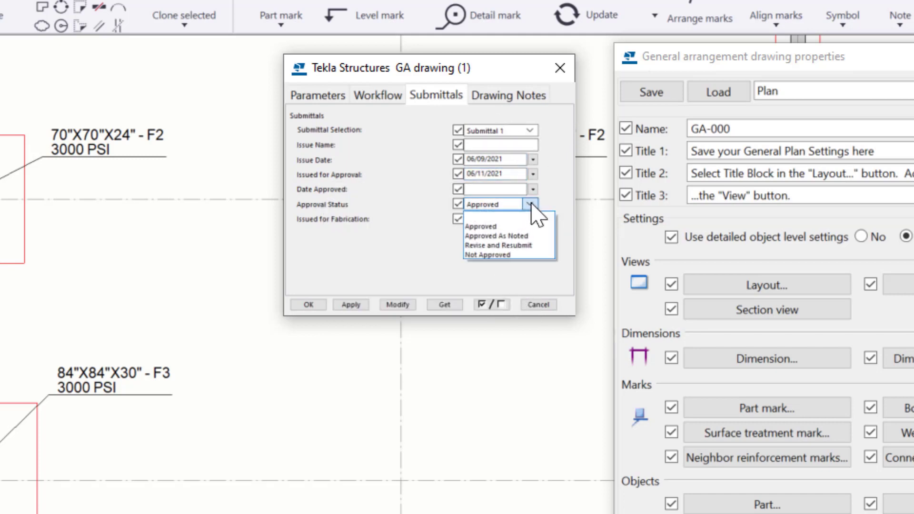
{"action": "left_click", "coordinate": [531, 205]}
Step: Close the user-defined attributes and bring up the drawing's Protection settings
{"action": "left_click", "coordinate": [518, 95]}
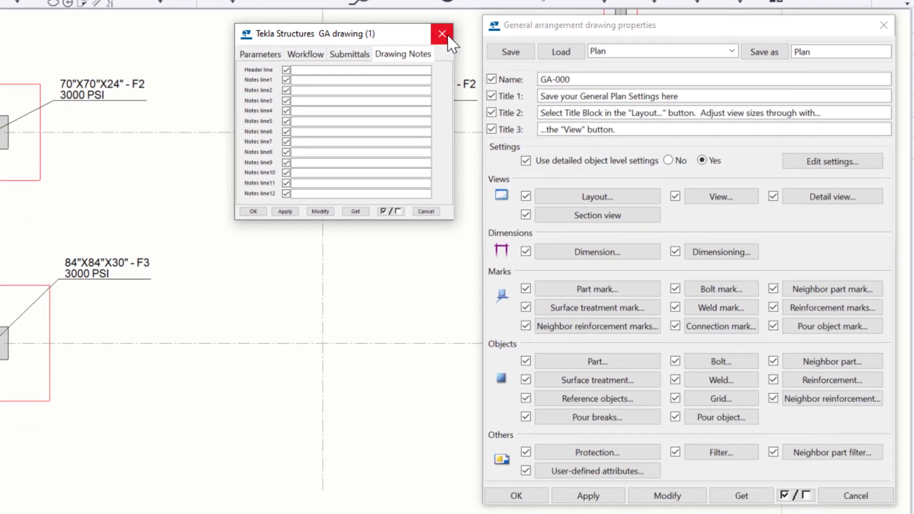
{"action": "left_click", "coordinate": [560, 68]}
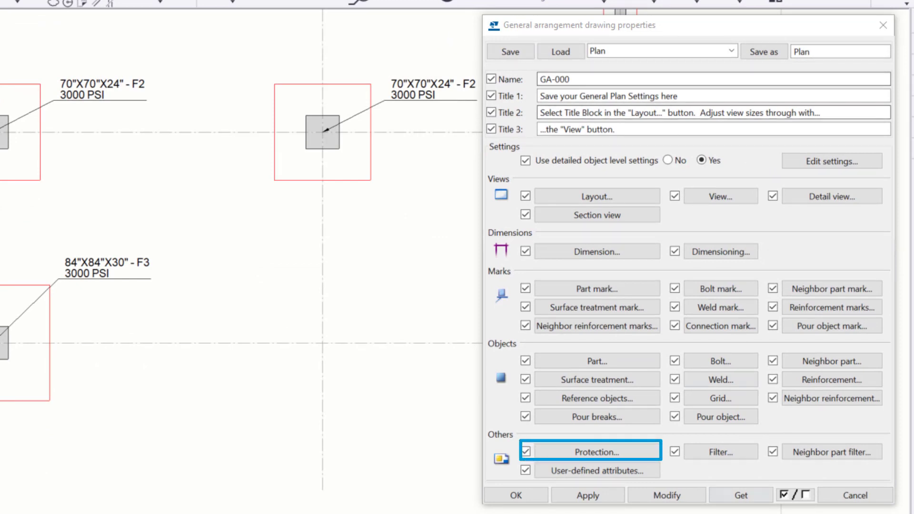
{"action": "left_click", "coordinate": [638, 458]}
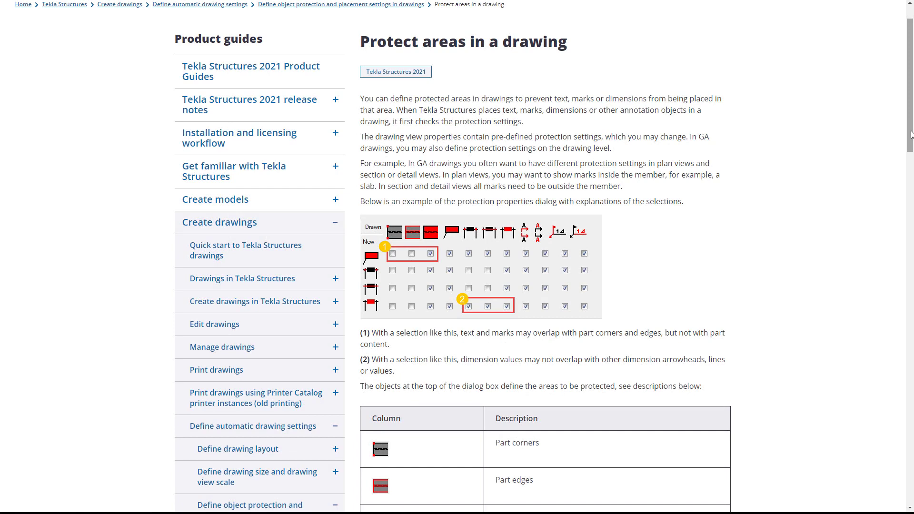
Step: Scroll the 'Protect areas in a drawing' help page down to the protected area column and row descriptions
{"action": "left_click_drag", "start_coordinate": [911, 136], "coordinate": [889, 343]}
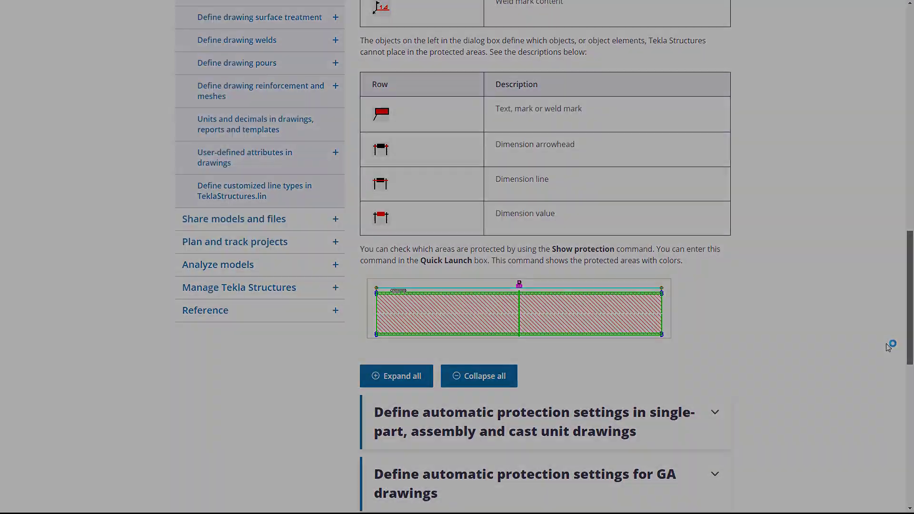